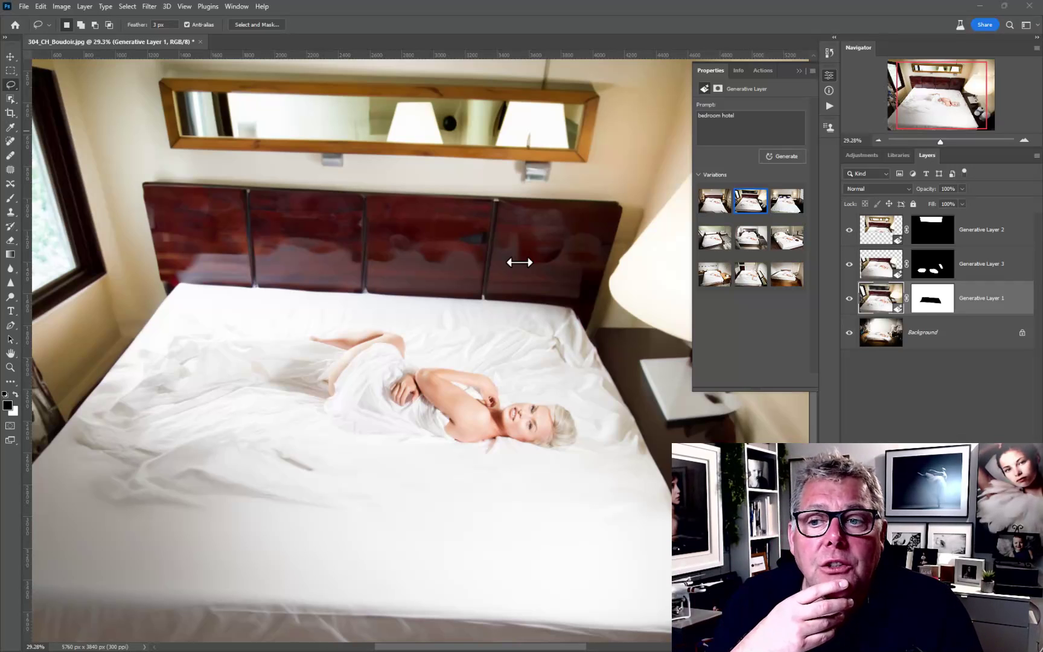
- Show only the Background layer and lasso a loose selection around the woman and her draped sheets on the bed
alt+click(850, 331)
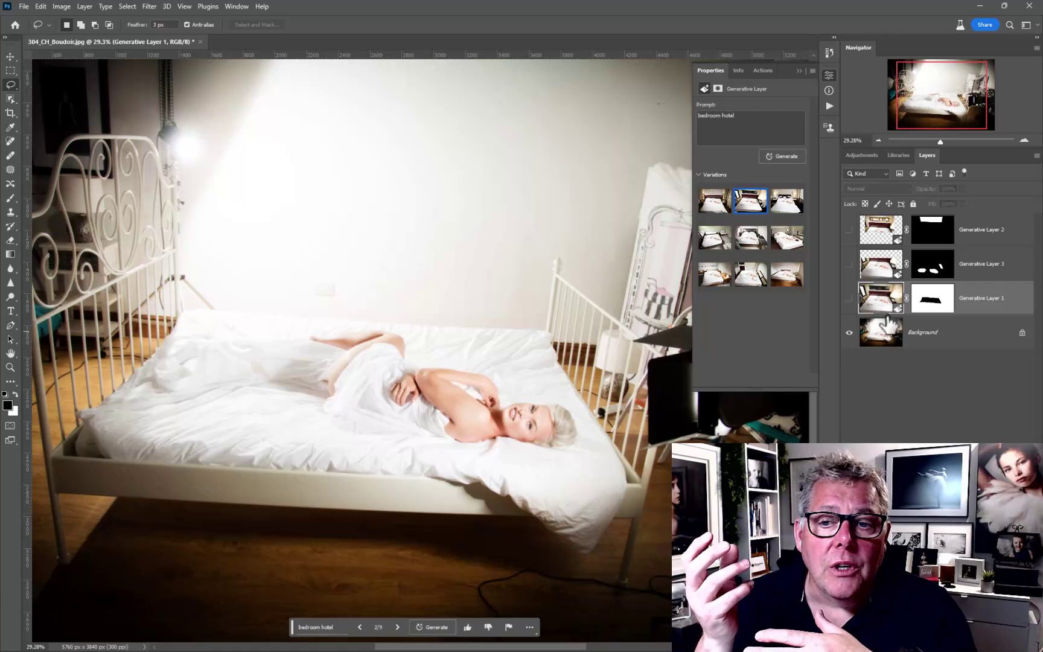
click(881, 338)
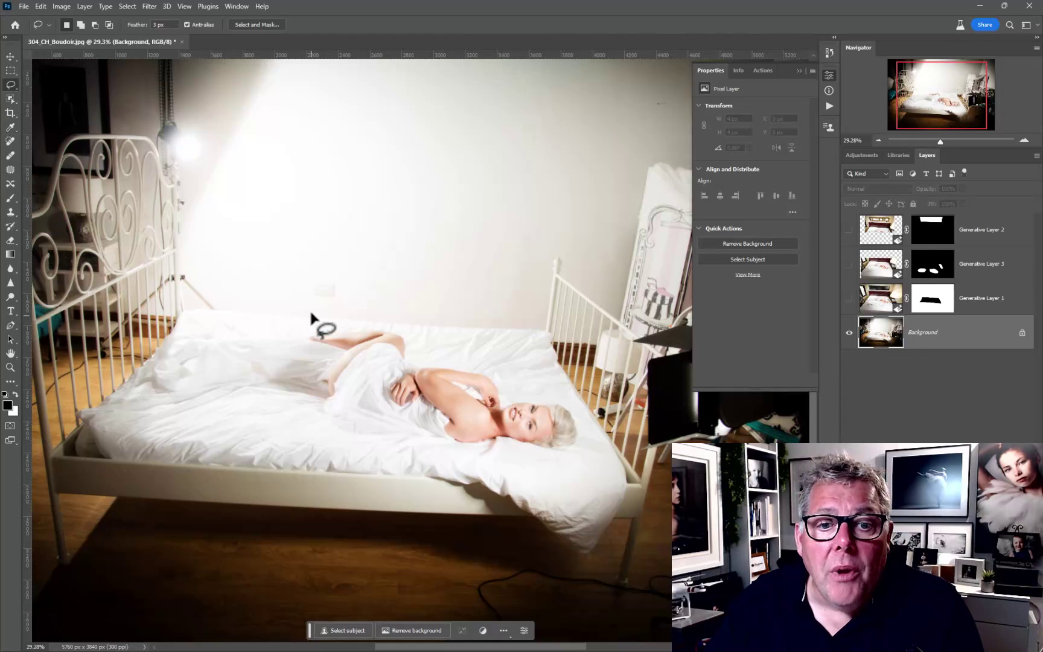
mouse_move(319, 321)
mouse_down()
mouse_move(178, 332)
mouse_move(168, 364)
mouse_move(216, 394)
mouse_move(354, 426)
mouse_move(562, 454)
mouse_move(584, 434)
mouse_move(575, 405)
mouse_move(406, 328)
mouse_move(329, 323)
mouse_up()
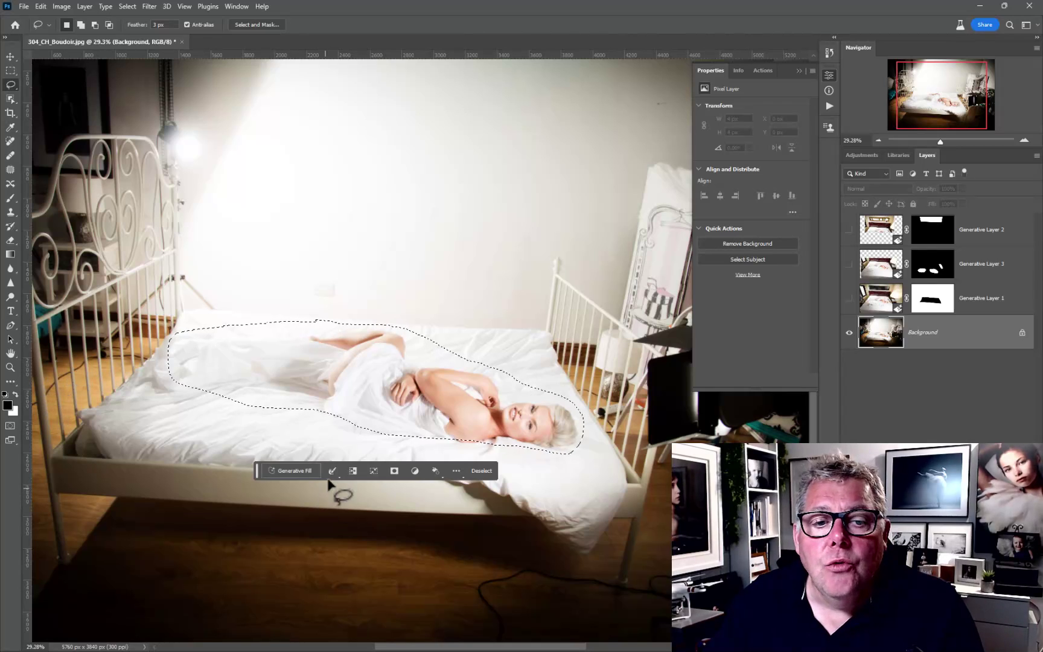
mouse_move(234, 323)
mouse_down()
mouse_move(177, 343)
mouse_move(156, 369)
mouse_move(155, 397)
mouse_move(589, 471)
mouse_move(579, 414)
mouse_move(510, 362)
mouse_move(392, 321)
mouse_move(226, 332)
mouse_up()
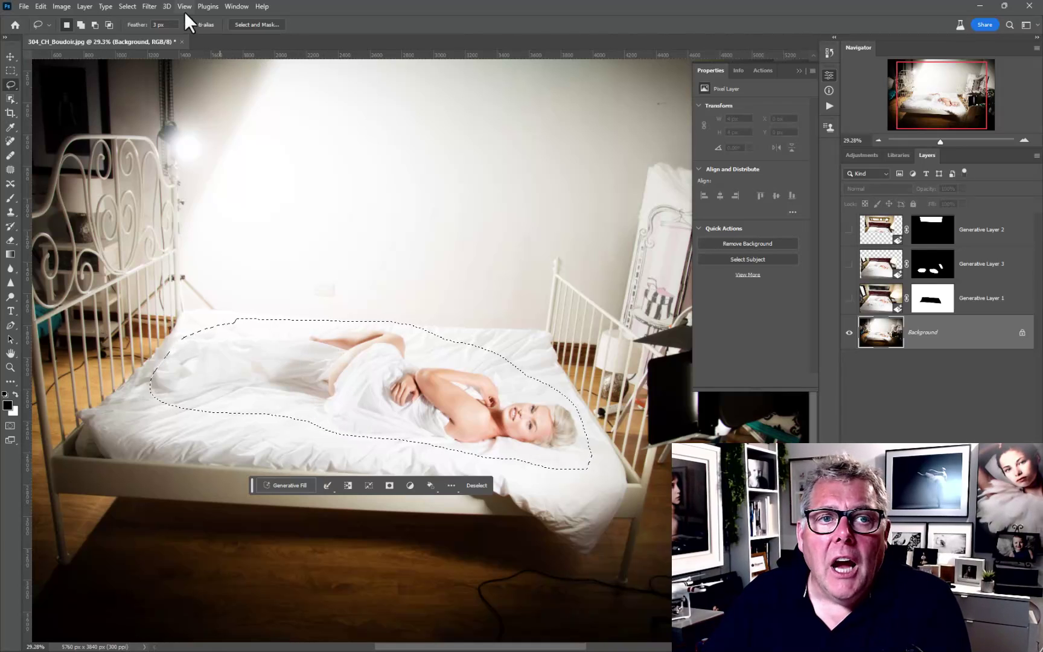
- Invert the selection and use Generative Fill on the surroundings with the prompt "hotel bedroom"
click(127, 6)
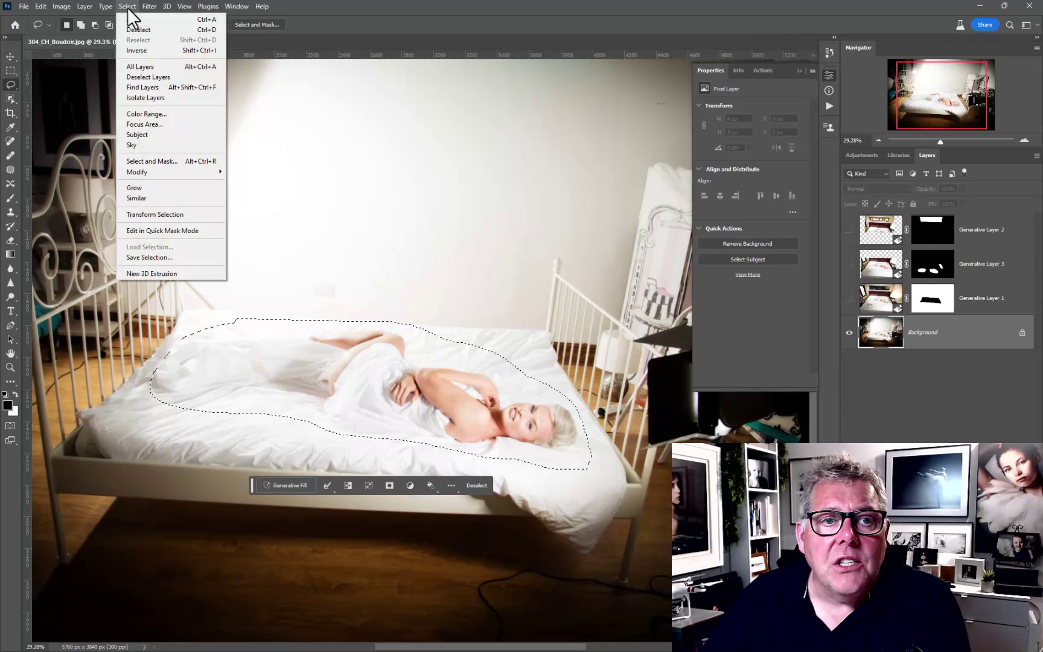
click(158, 52)
key(ctrl+minus)
key(ctrl+minus)
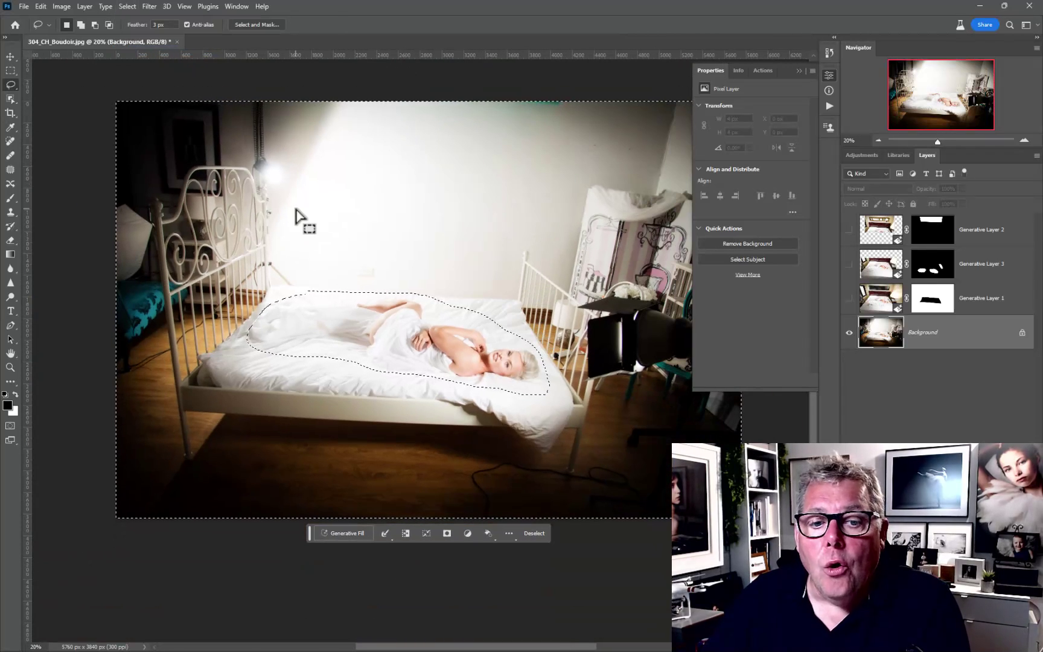
click(341, 532)
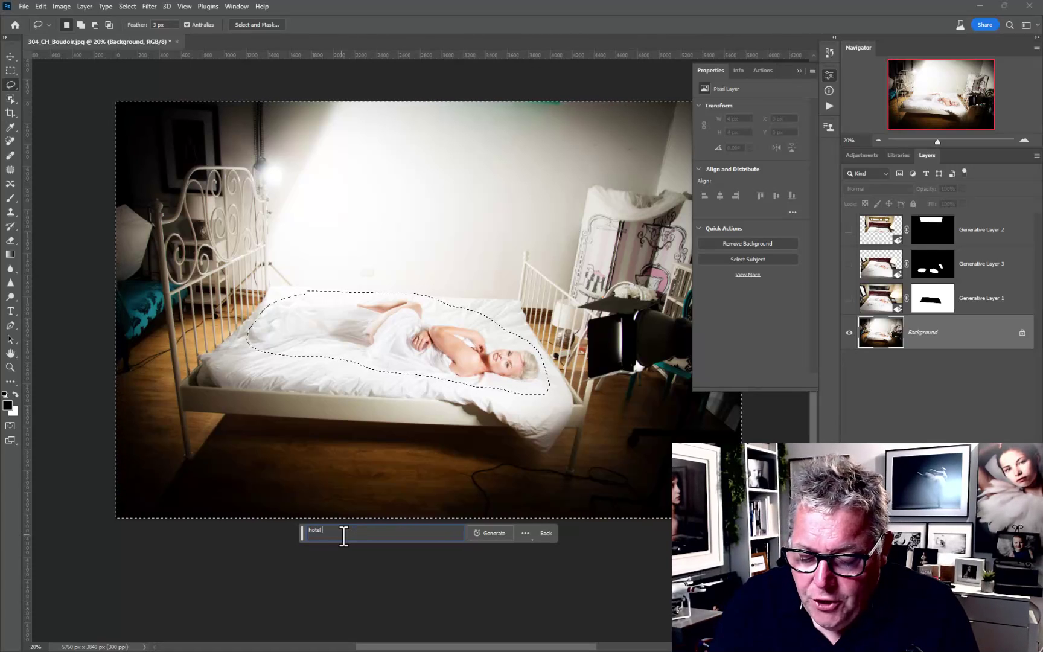
text(room)
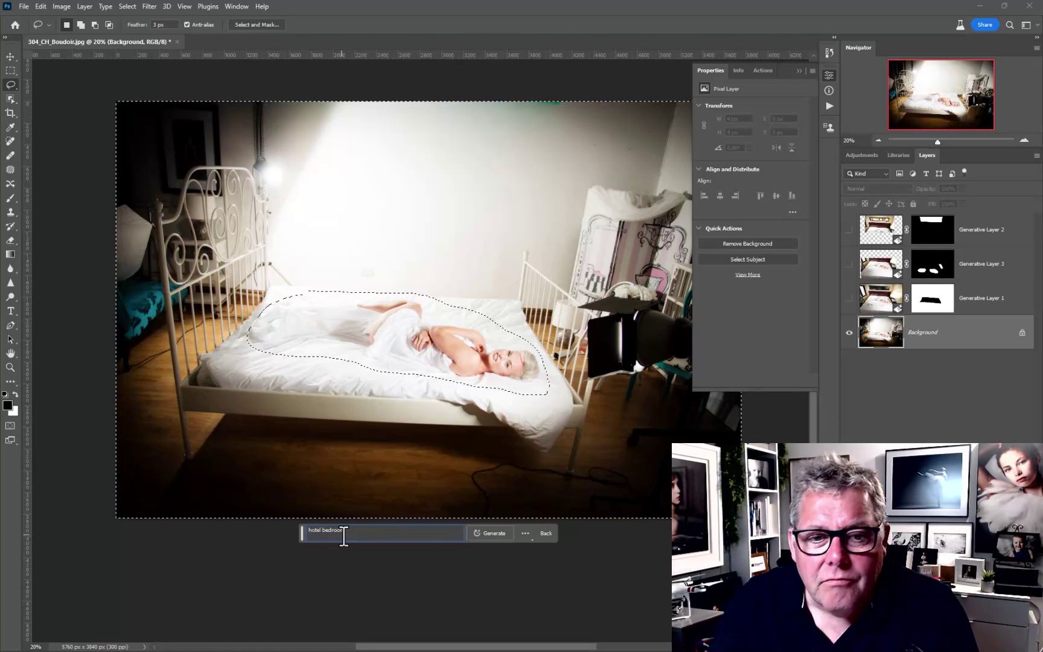
click(488, 533)
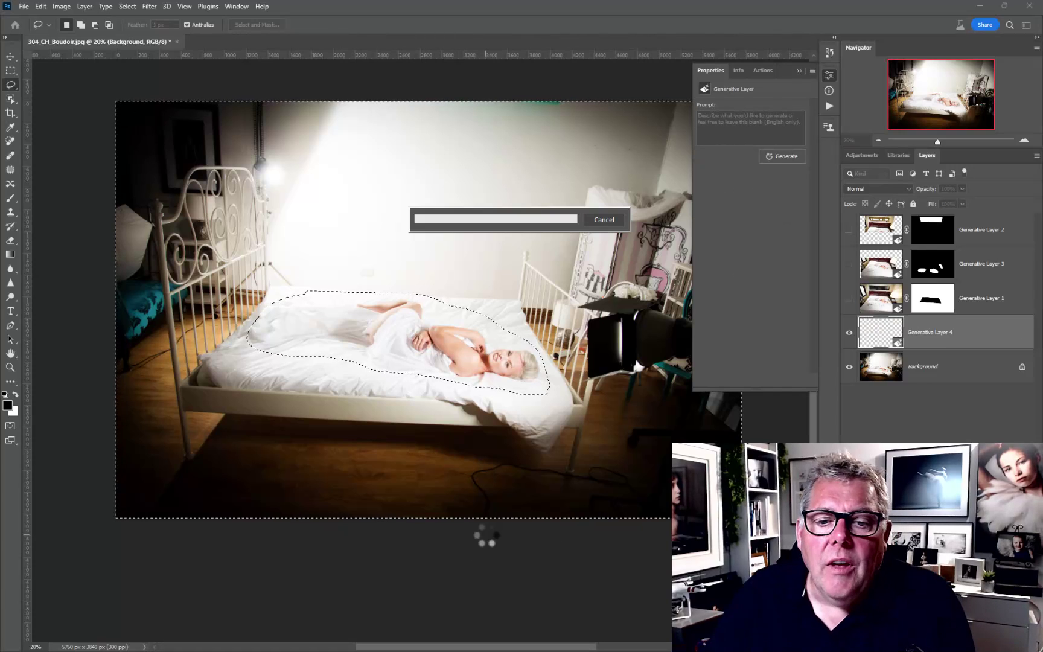
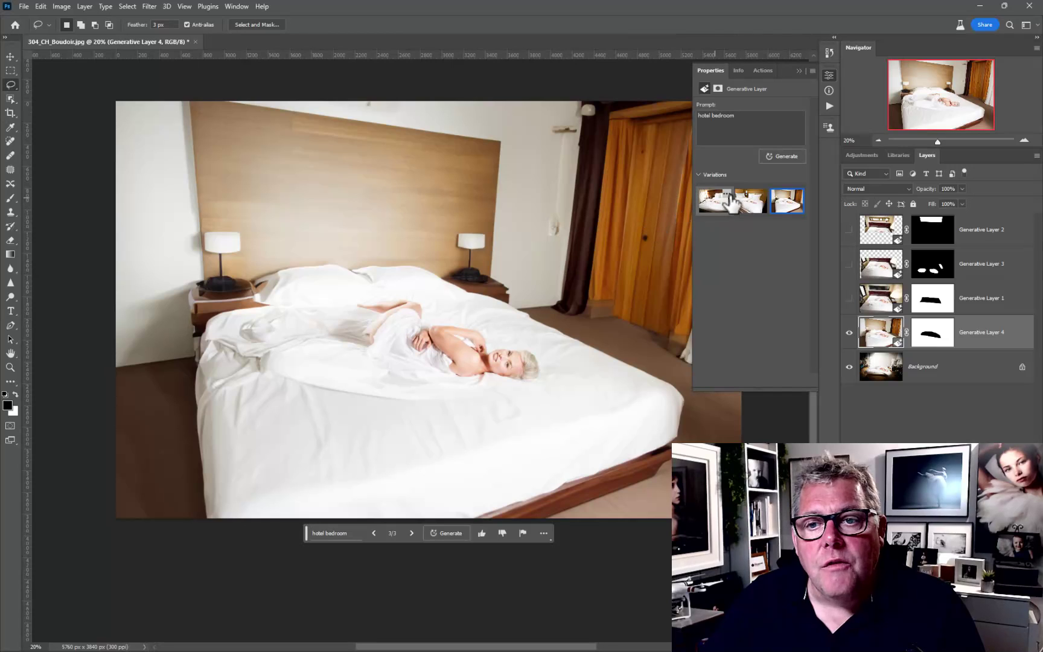
- Delete the first two hotel bedroom variations, keeping the one with the tall wood-panelled headboard and orange curtains
right_click(731, 203)
click(737, 206)
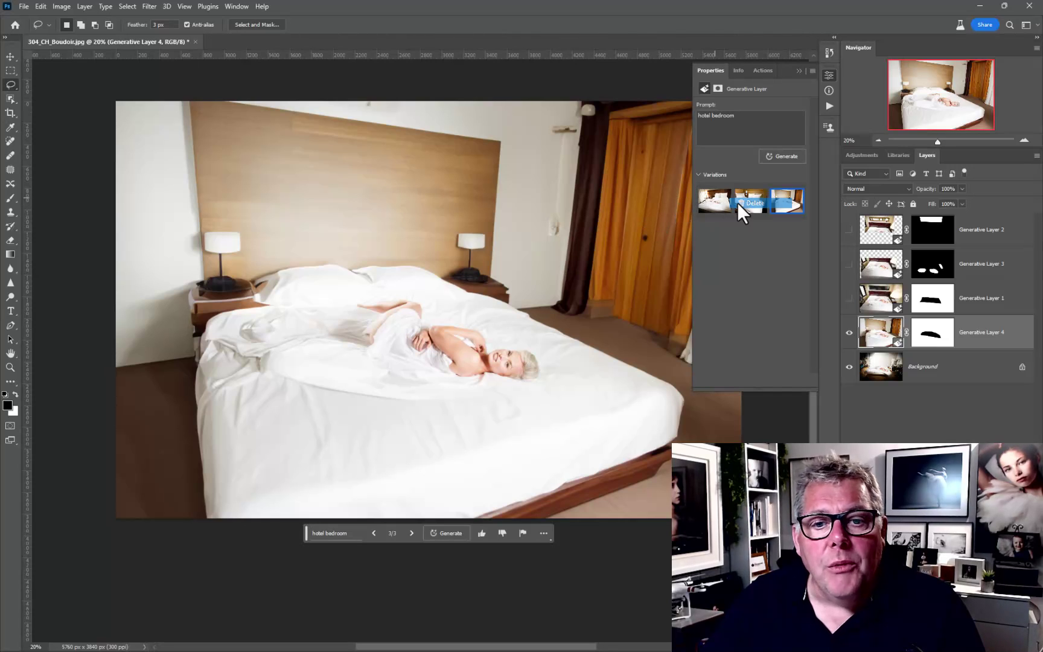
right_click(727, 196)
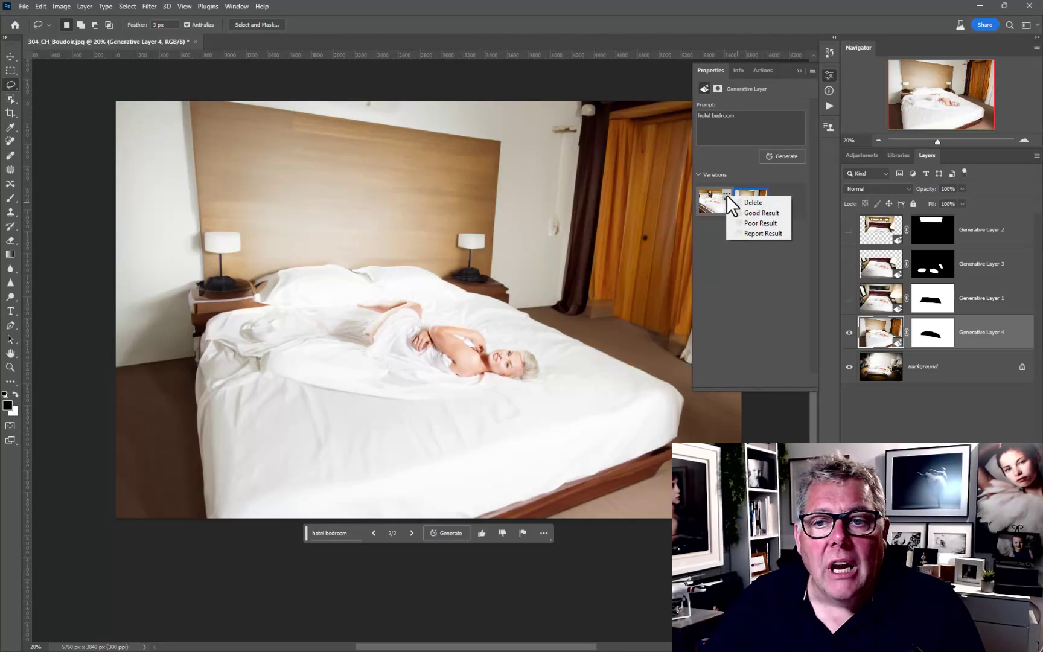
click(737, 202)
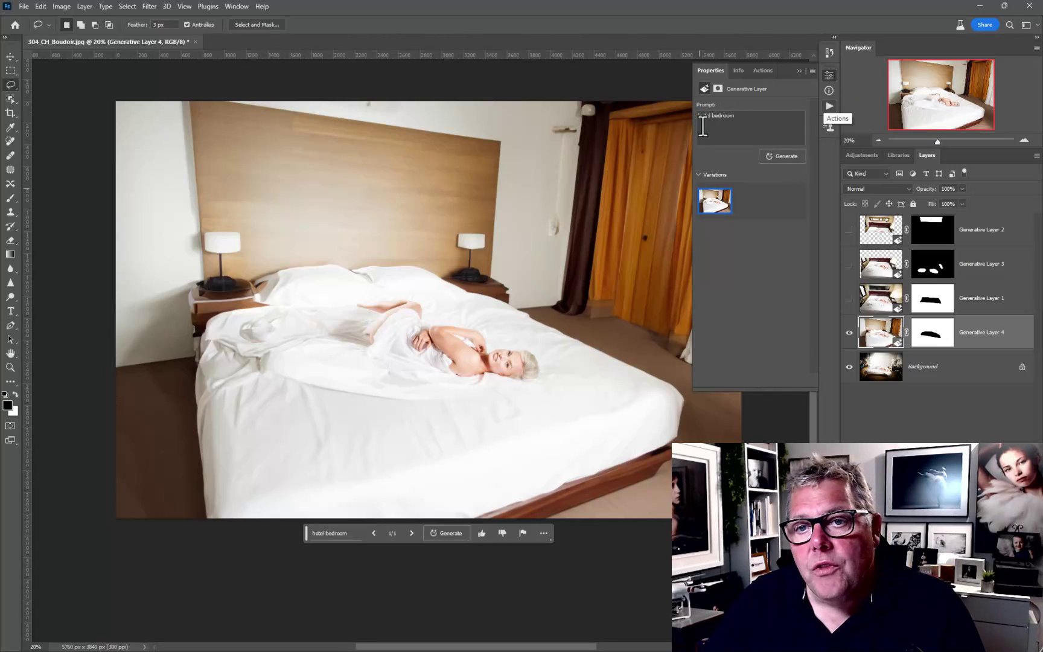
- Generate more variations from the "hotel bedroom" prompt and compare them on the canvas
click(778, 156)
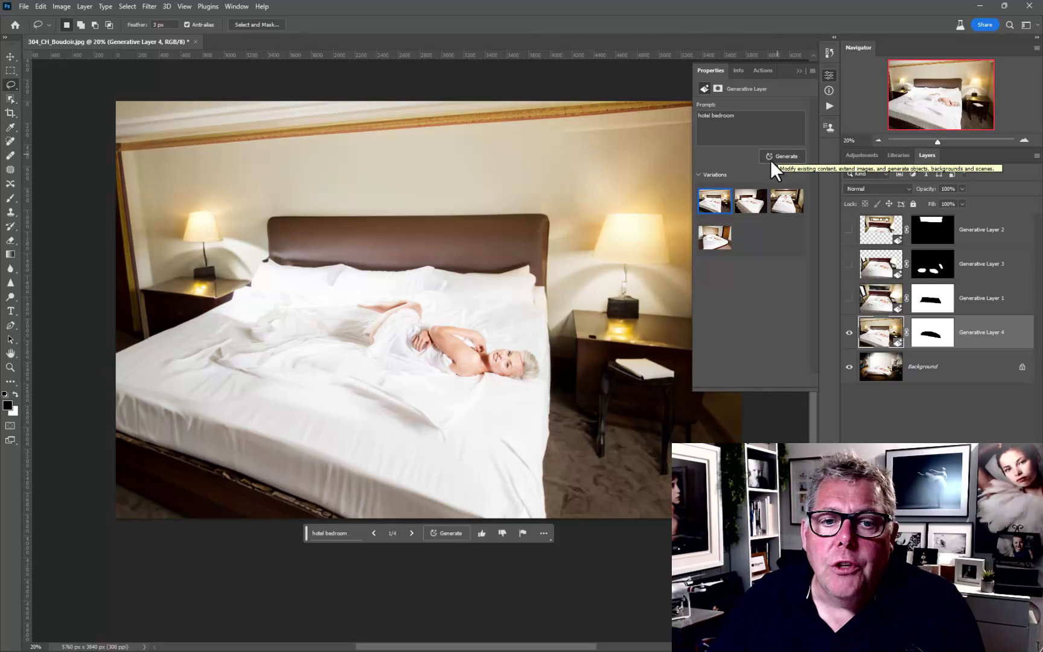
click(752, 204)
click(788, 206)
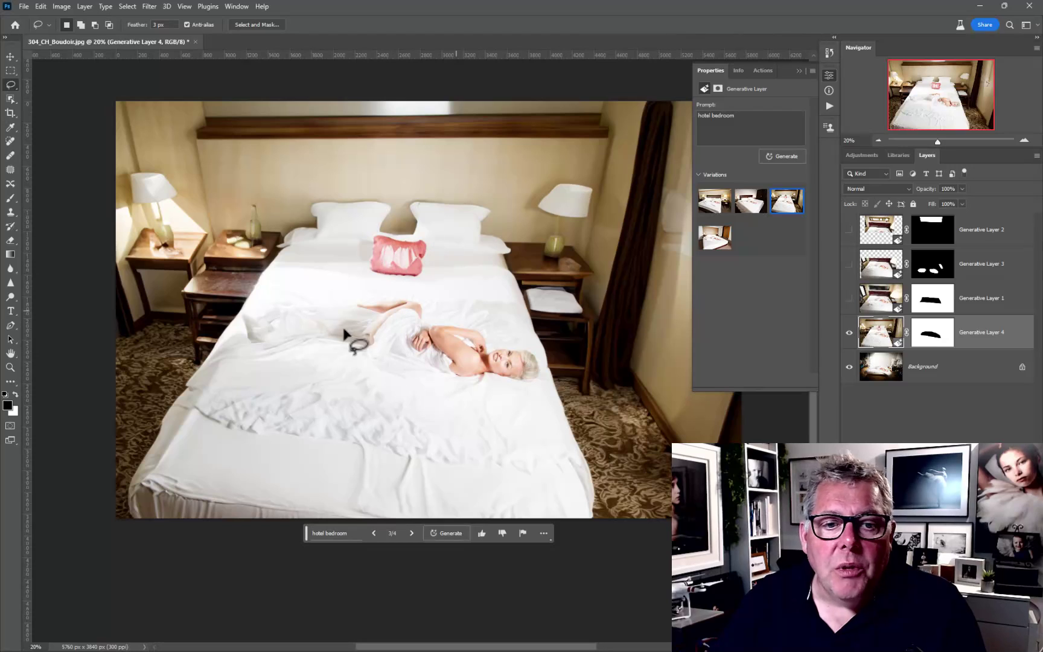
click(714, 238)
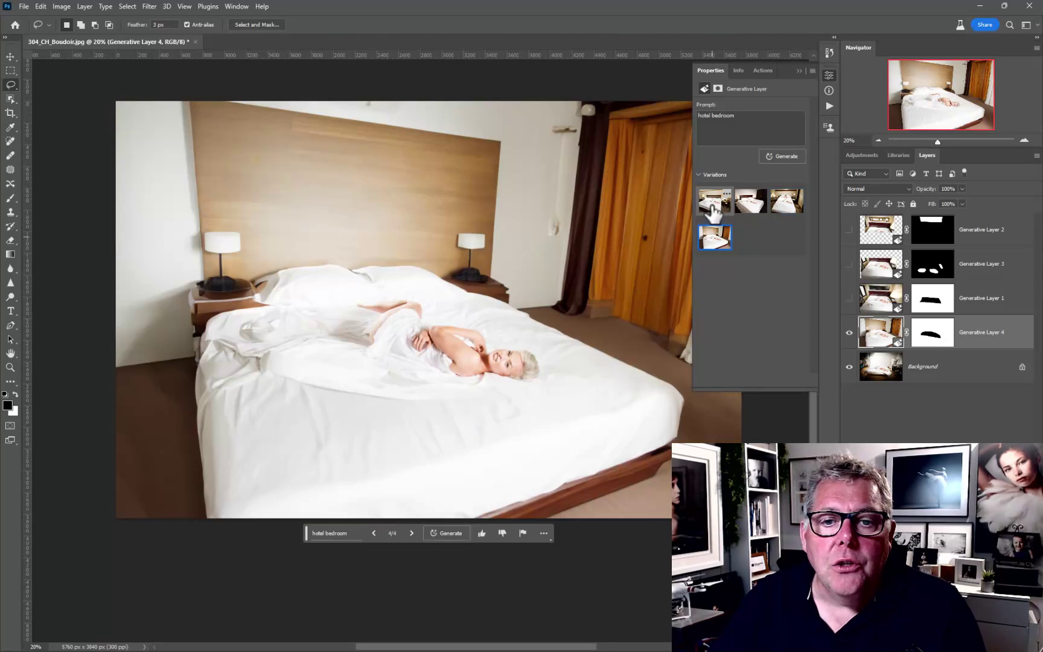
click(714, 202)
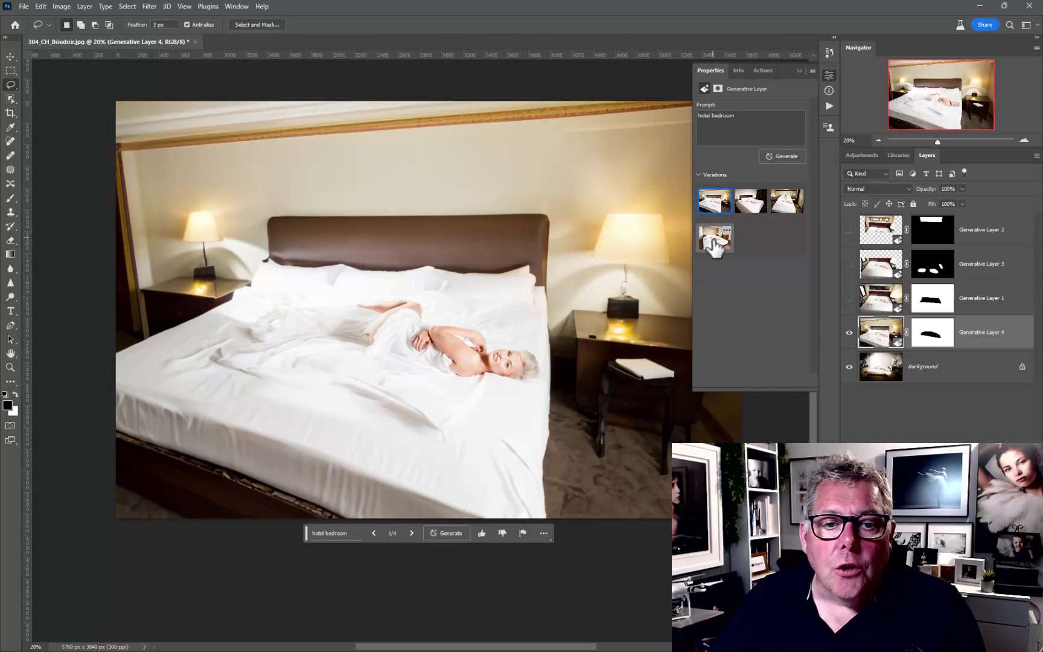
click(752, 205)
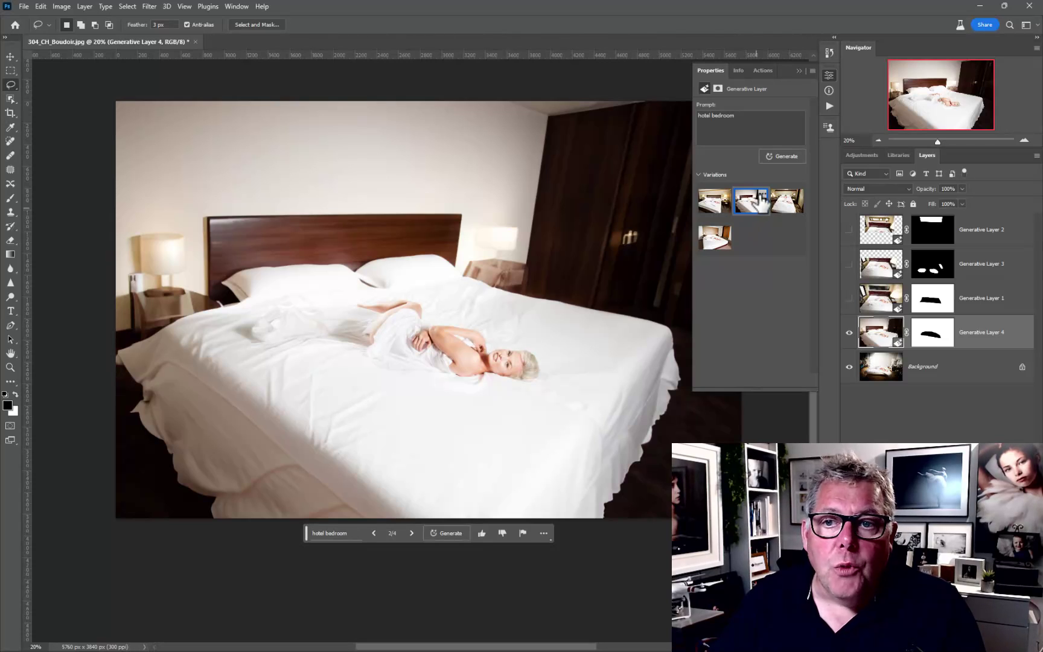
- Delete the variation with the dark wardrobe and switch to the one with the tall wood-panelled headboard
click(762, 194)
click(773, 201)
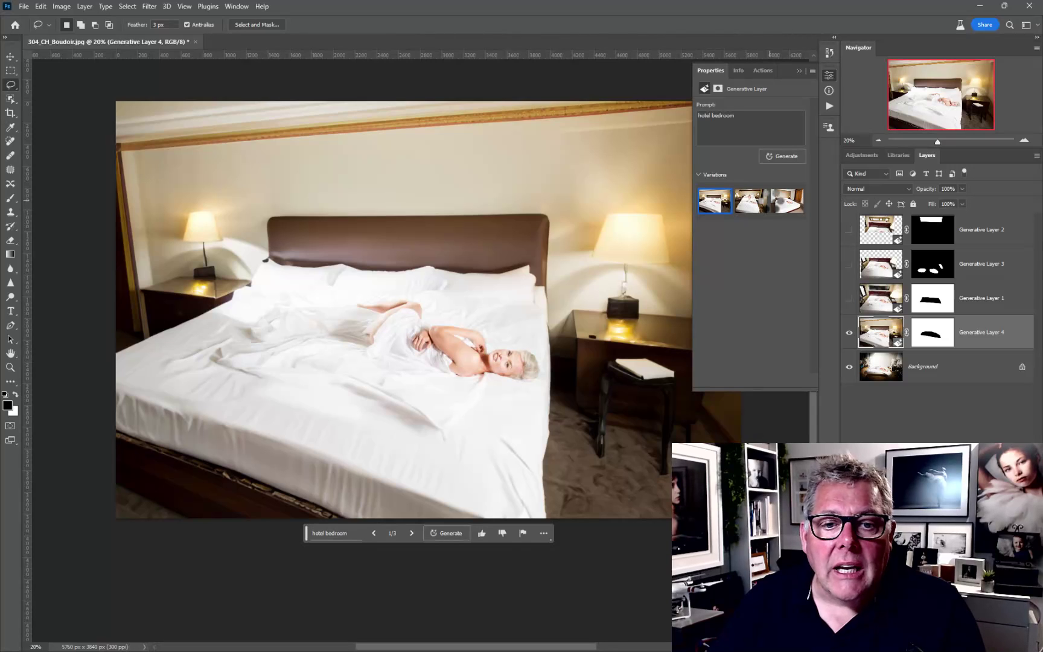
click(790, 208)
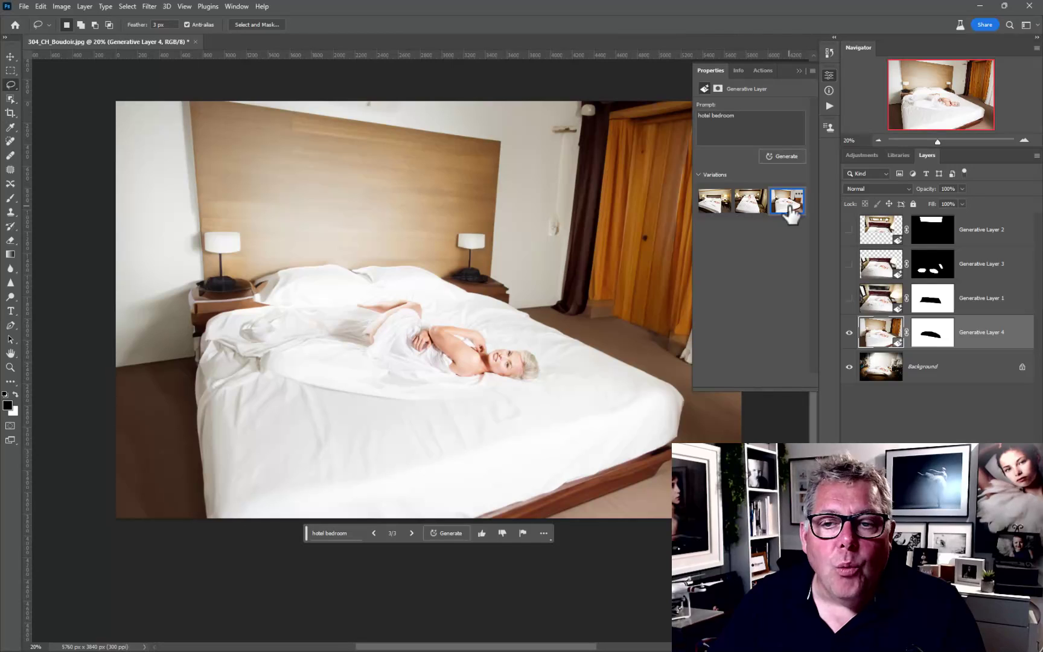
- Change the prompt to "hotel bedroom night", generate new variations and choose the second one, with the lit lamp and dark curtains
click(749, 118)
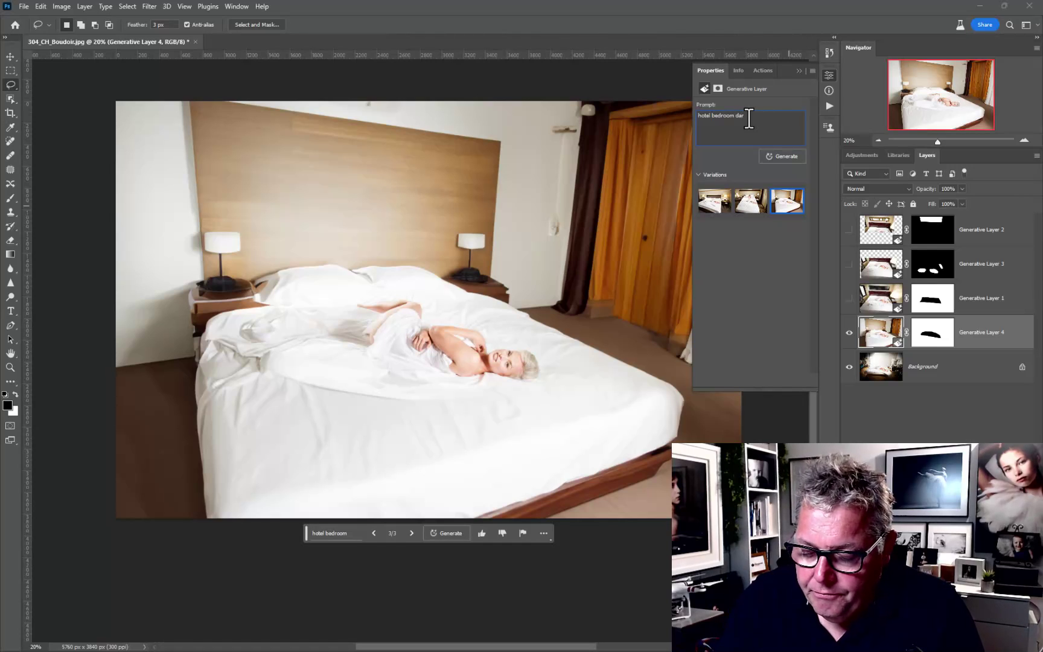
text(at night)
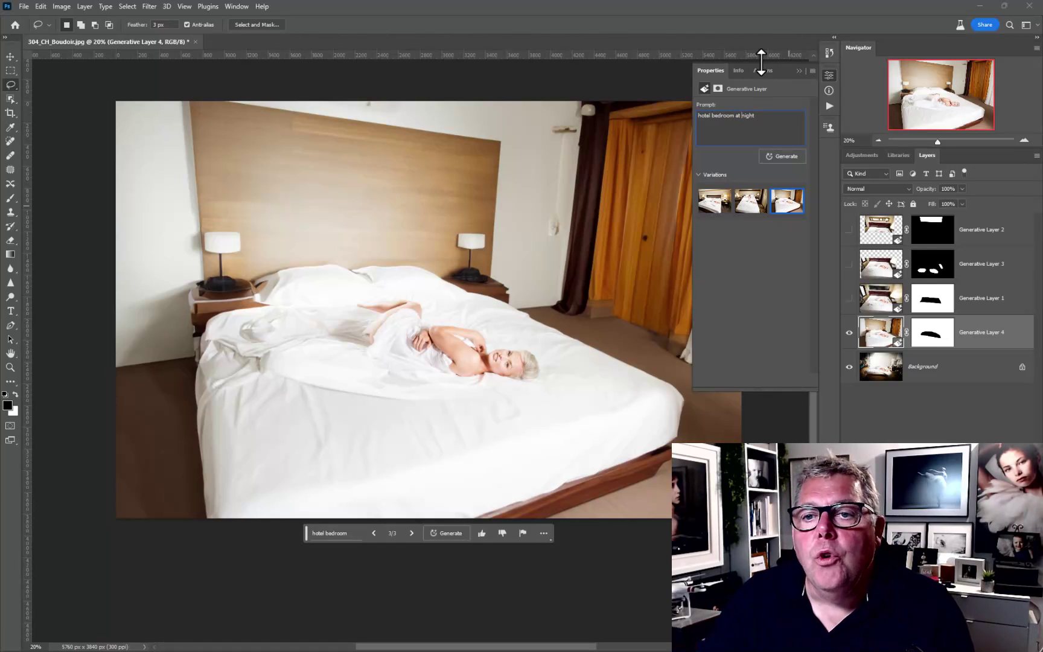
click(796, 156)
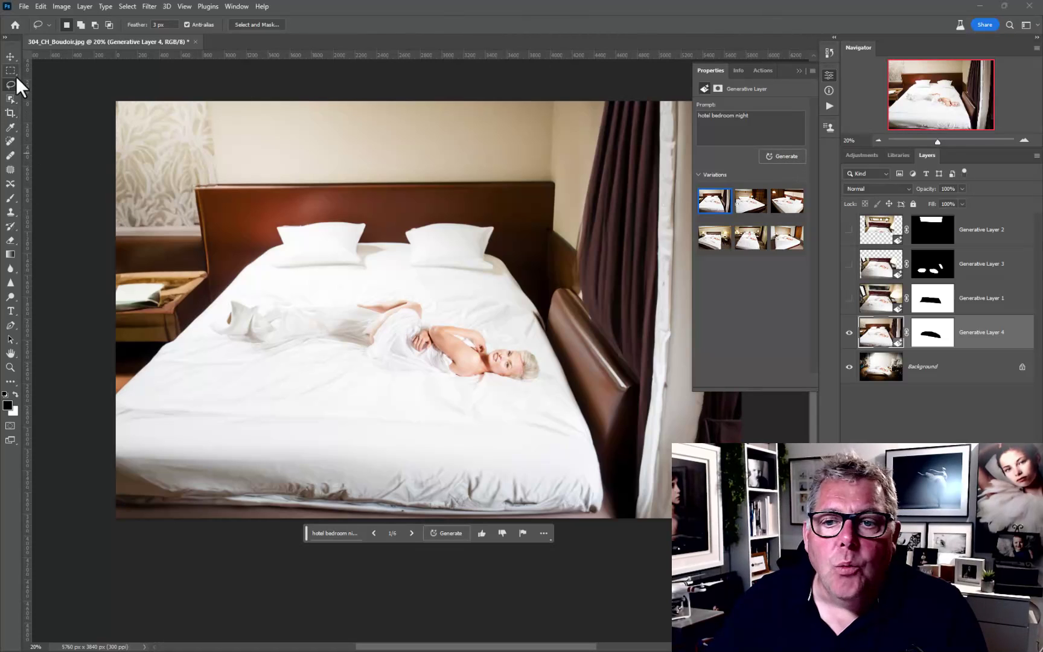
click(748, 205)
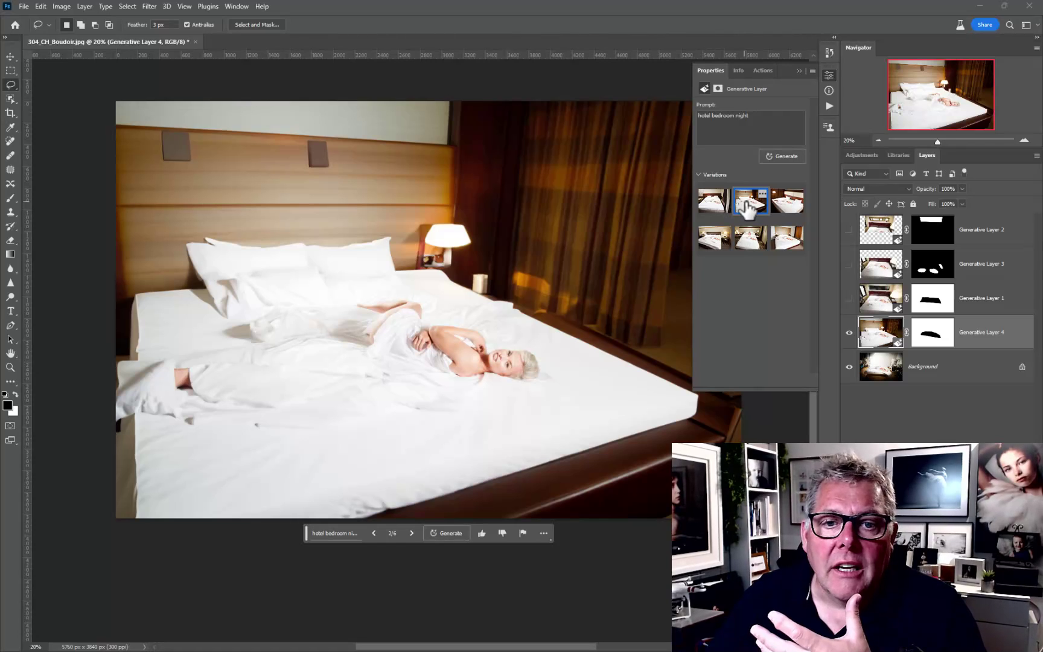
- Lasso the stray limb and crumpled sheets at the bed's left edge and remove them using Generative Fill without a prompt
scroll(193, 408, up, 8)
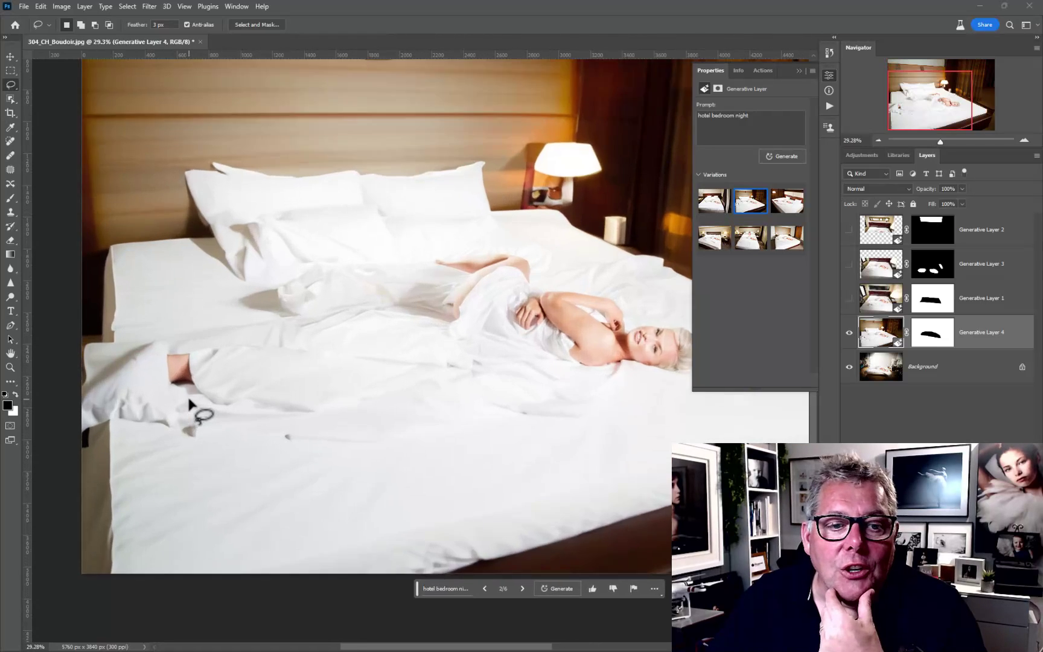
scroll(182, 340, down, 3)
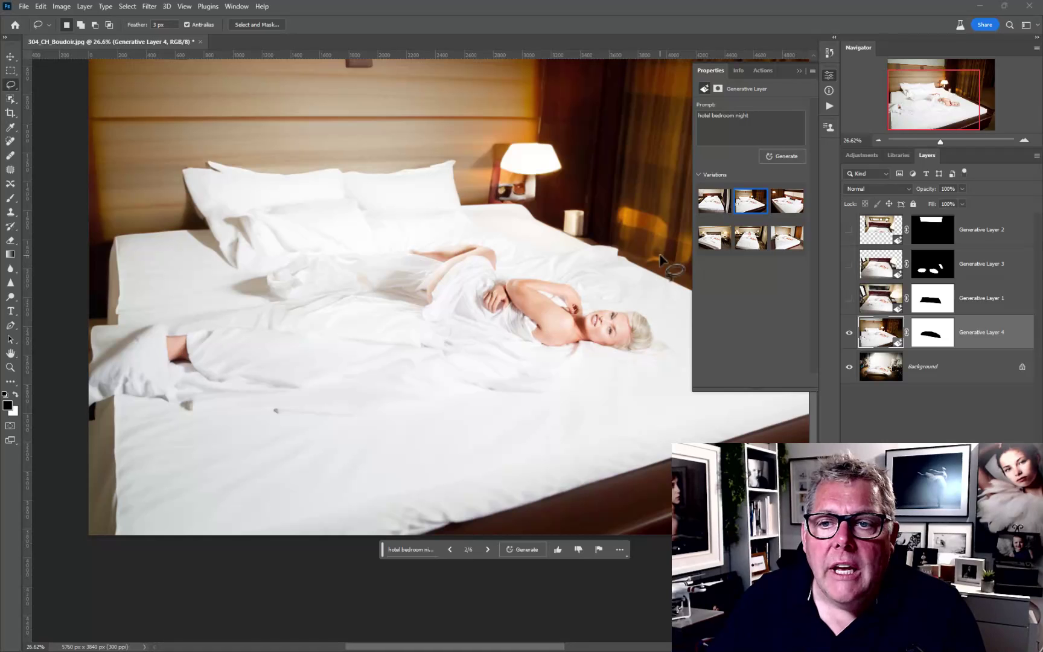
scroll(434, 311, down, 2)
drag(457, 312, 427, 331)
mouse_move(483, 352)
mouse_down()
mouse_move(426, 378)
mouse_move(487, 335)
mouse_up()
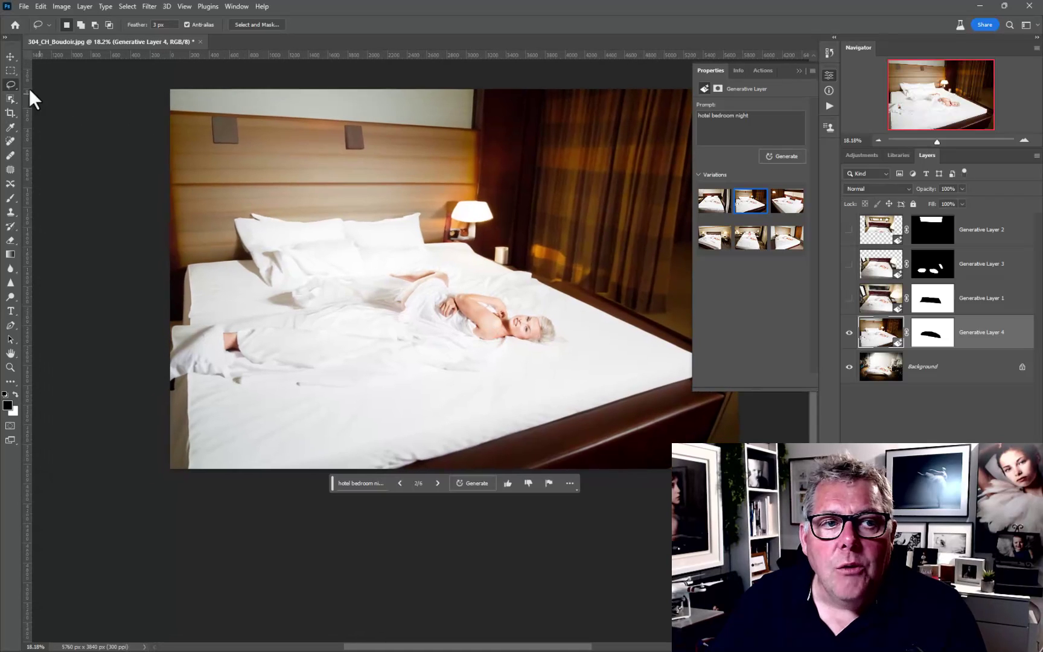
mouse_move(264, 326)
mouse_down()
mouse_move(167, 326)
mouse_move(160, 384)
mouse_move(299, 394)
mouse_move(382, 364)
mouse_move(386, 332)
mouse_up()
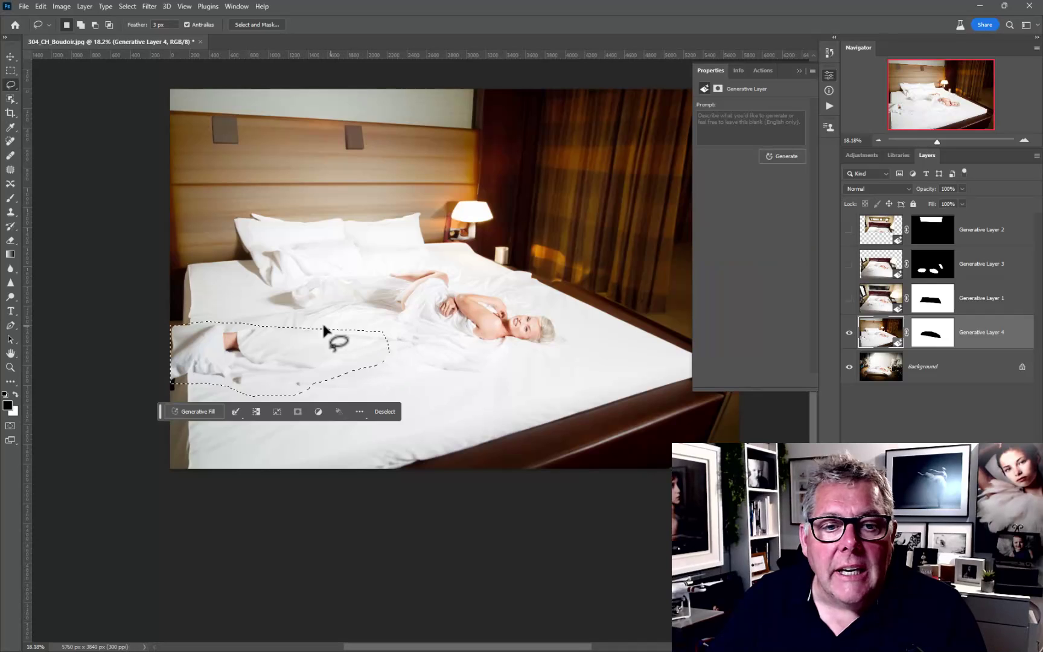
click(199, 410)
click(341, 412)
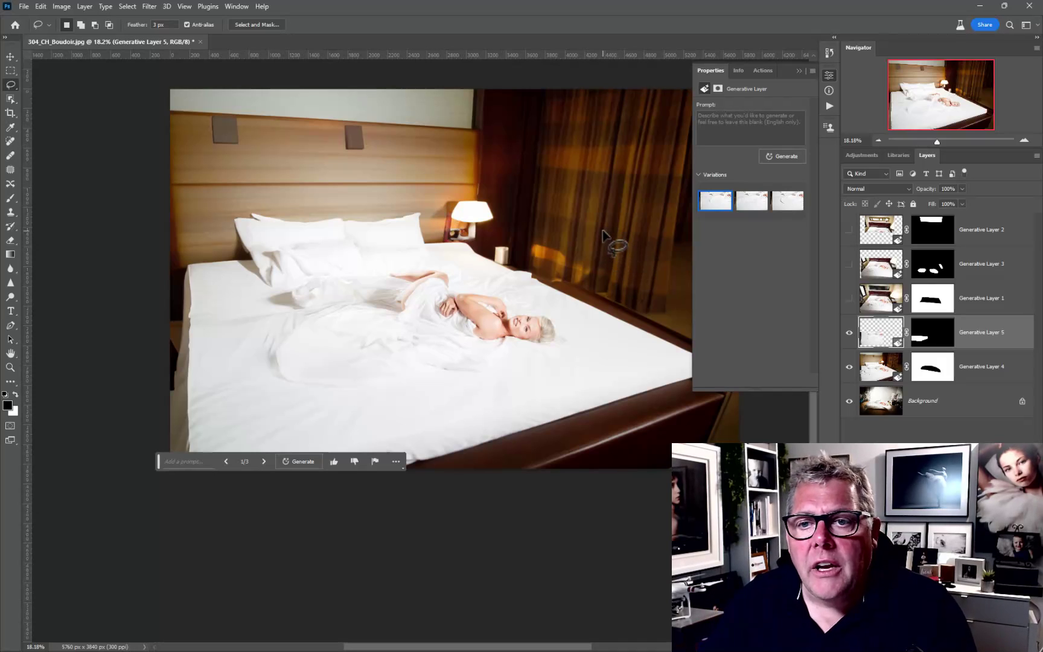
- Lasso the curtained wall beside the bed and fill it generatively with the prompt "window night city"
scroll(603, 233, down, 1)
drag(604, 232, 528, 245)
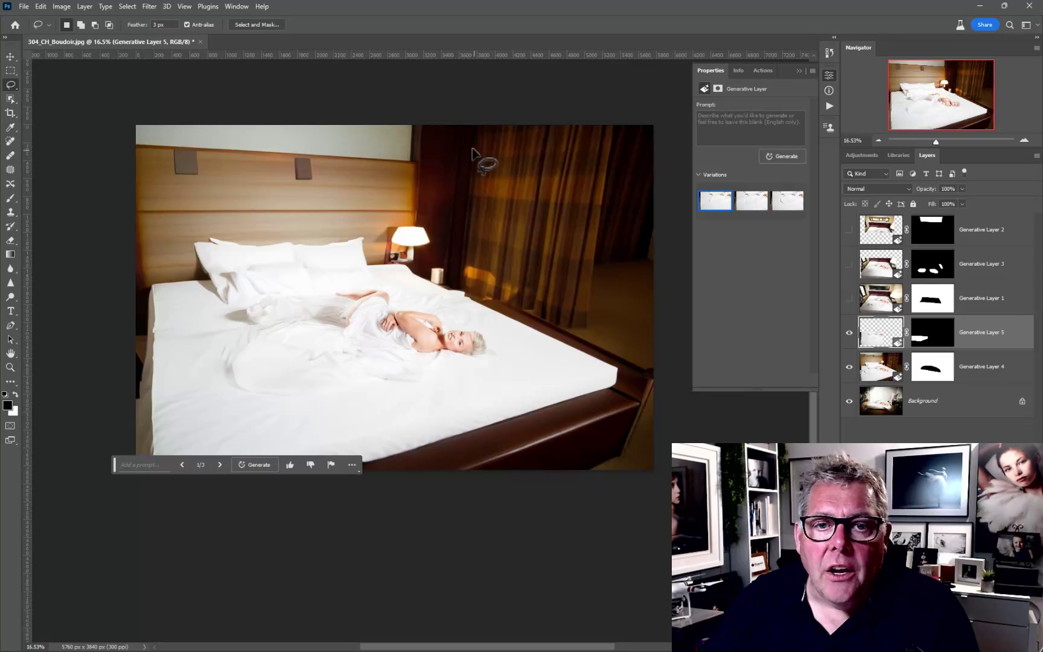
mouse_move(477, 126)
mouse_down()
mouse_move(460, 282)
mouse_move(483, 307)
mouse_move(665, 371)
mouse_move(672, 180)
mouse_move(640, 110)
mouse_move(482, 108)
mouse_up()
click(476, 377)
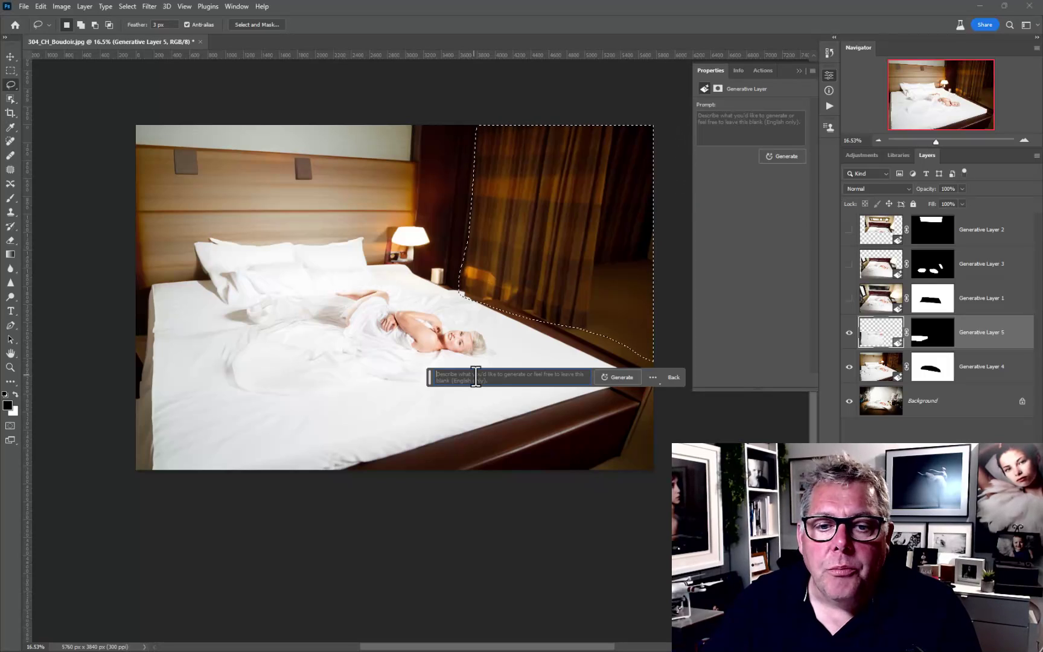
text(window night c)
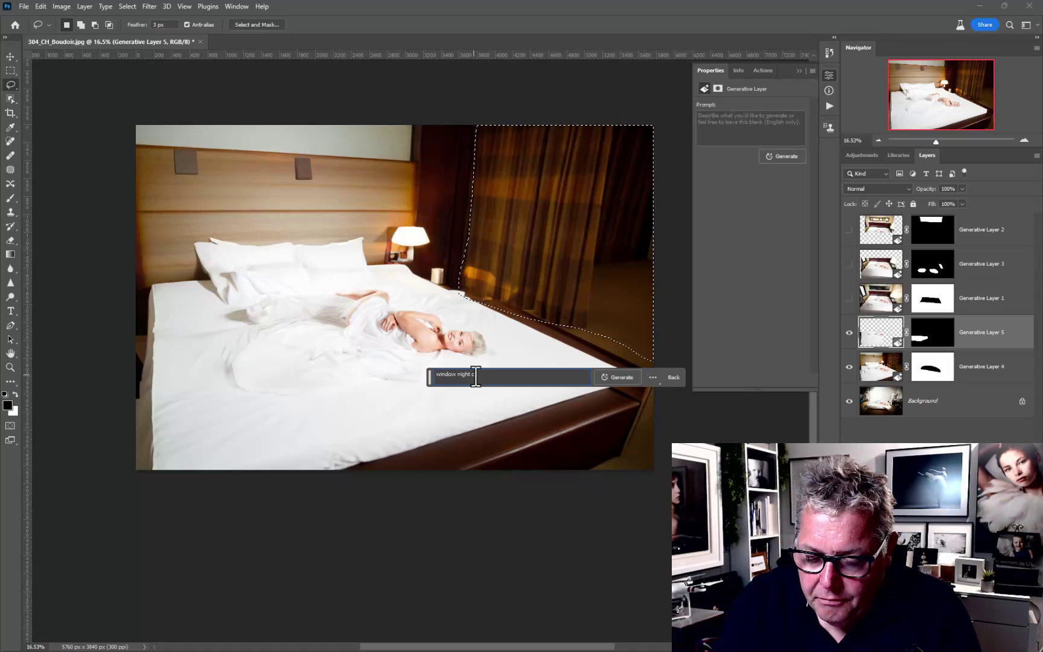
key(Return)
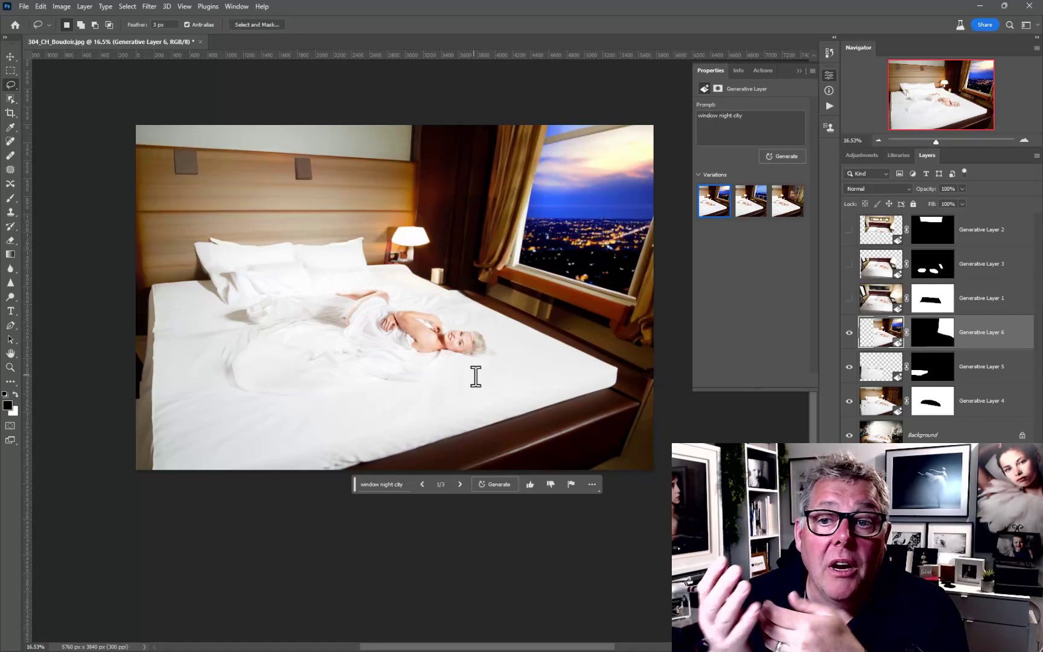
- Compare the city window variations and choose the third one, with street lights behind the curtain
click(741, 211)
click(778, 213)
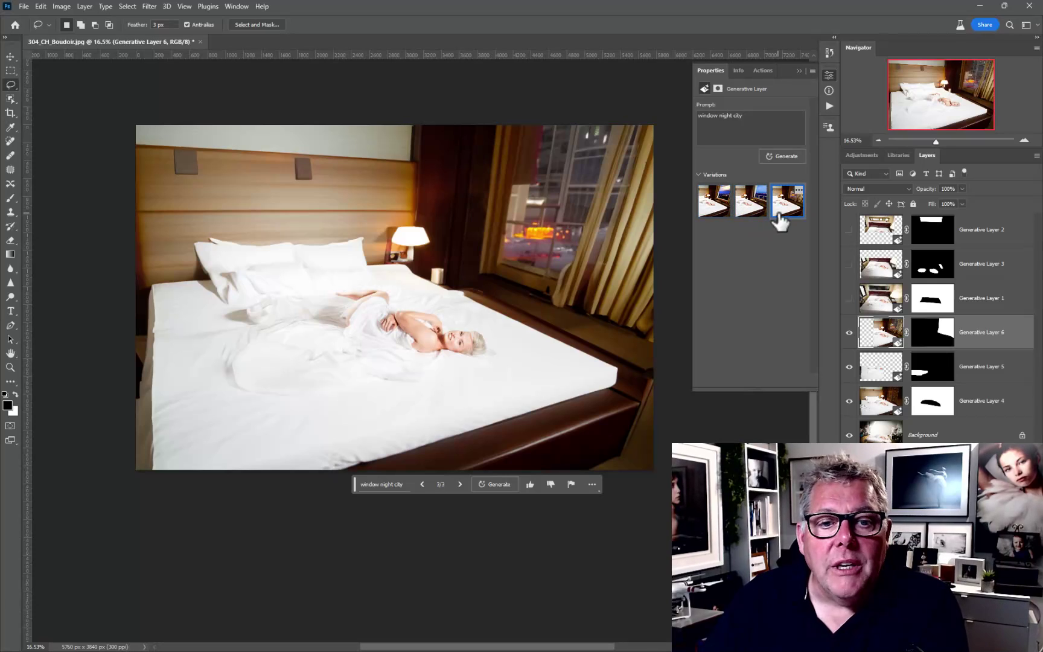
scroll(503, 295, up, 3)
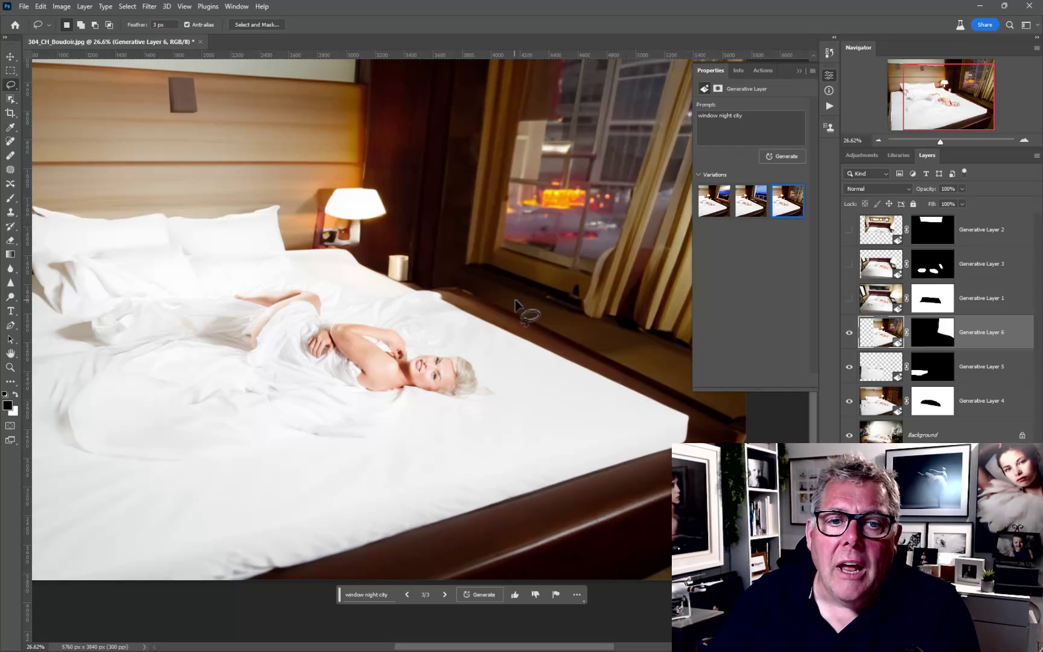
- Set the Rectangular Marquee to a fixed size of 1024 by 1024 px and place the selection around the bedside lamp
click(6, 71)
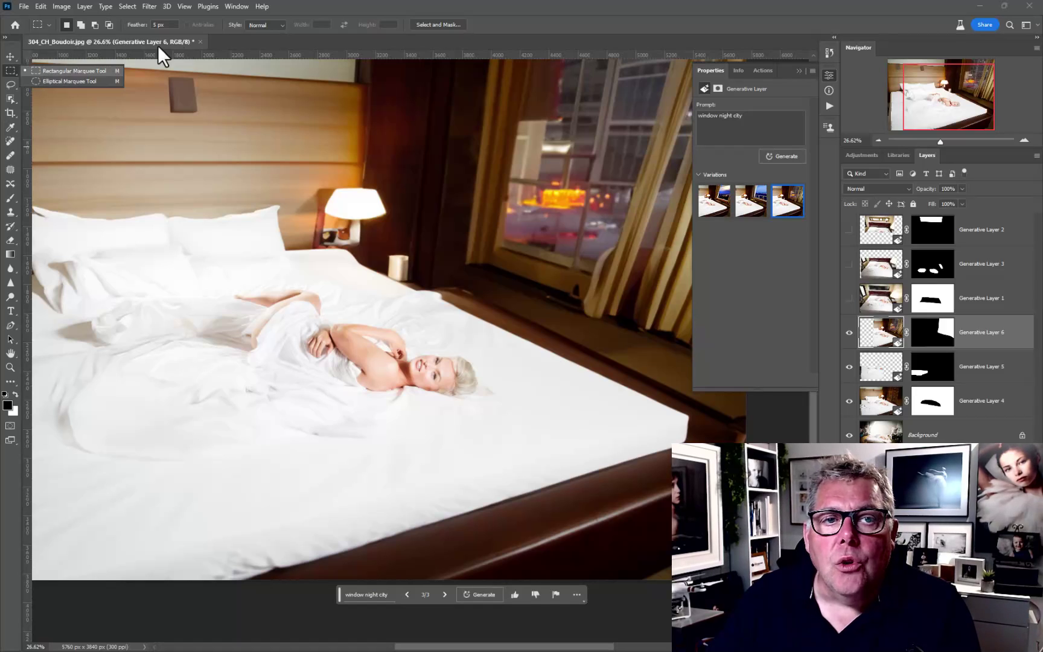
click(263, 27)
click(260, 23)
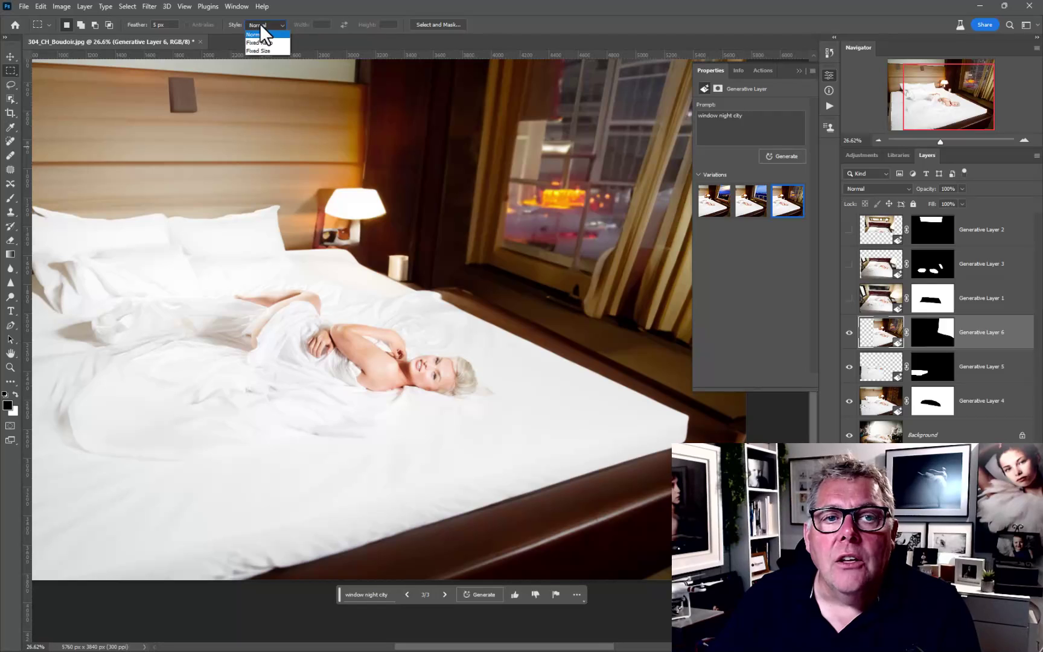
click(259, 50)
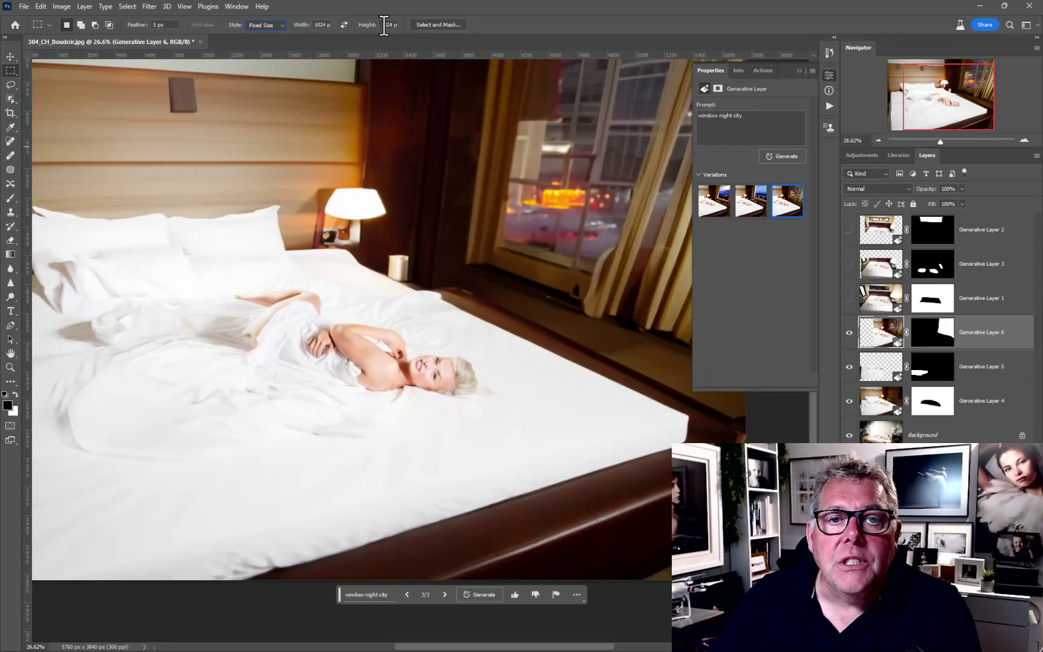
click(347, 215)
drag(362, 244, 296, 164)
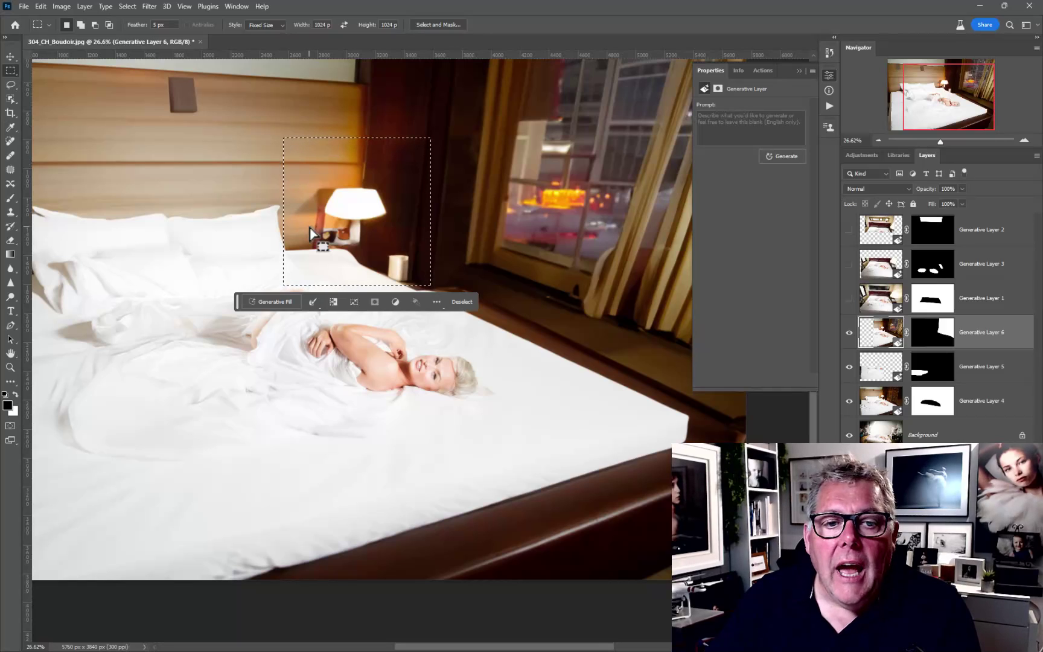
- Regenerate the selected square around the bedside lamp using Generative Fill without a prompt
click(272, 302)
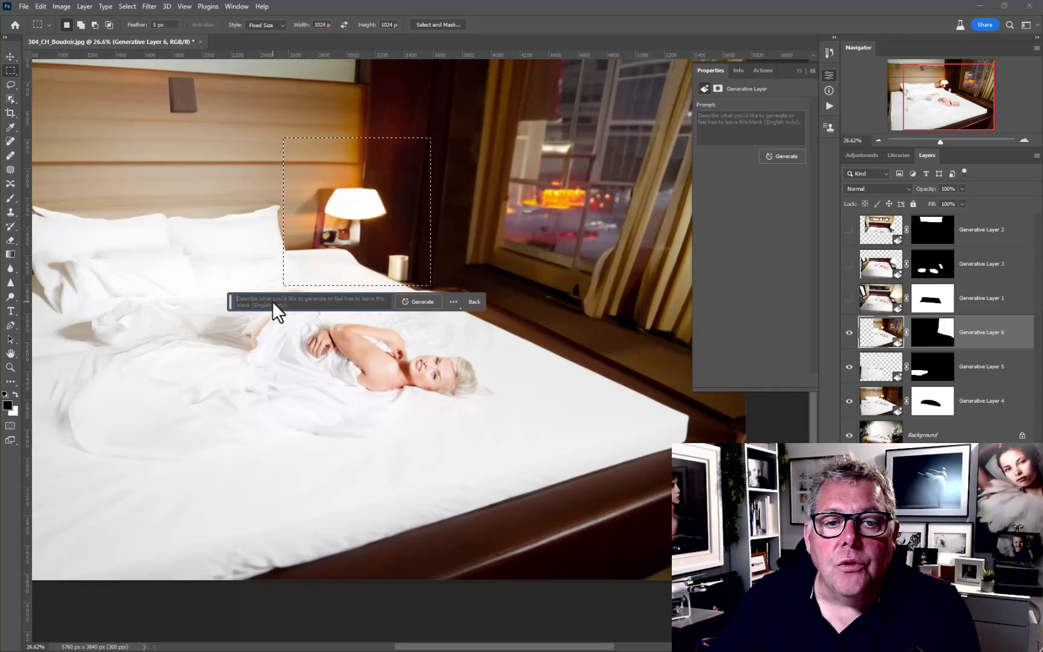
click(418, 301)
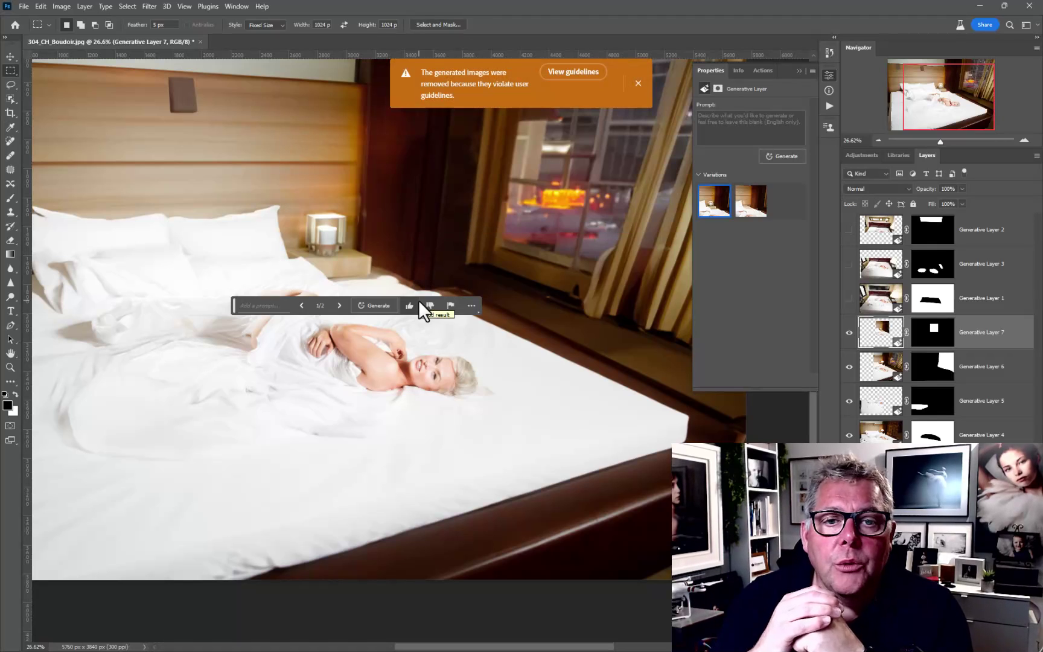
click(623, 65)
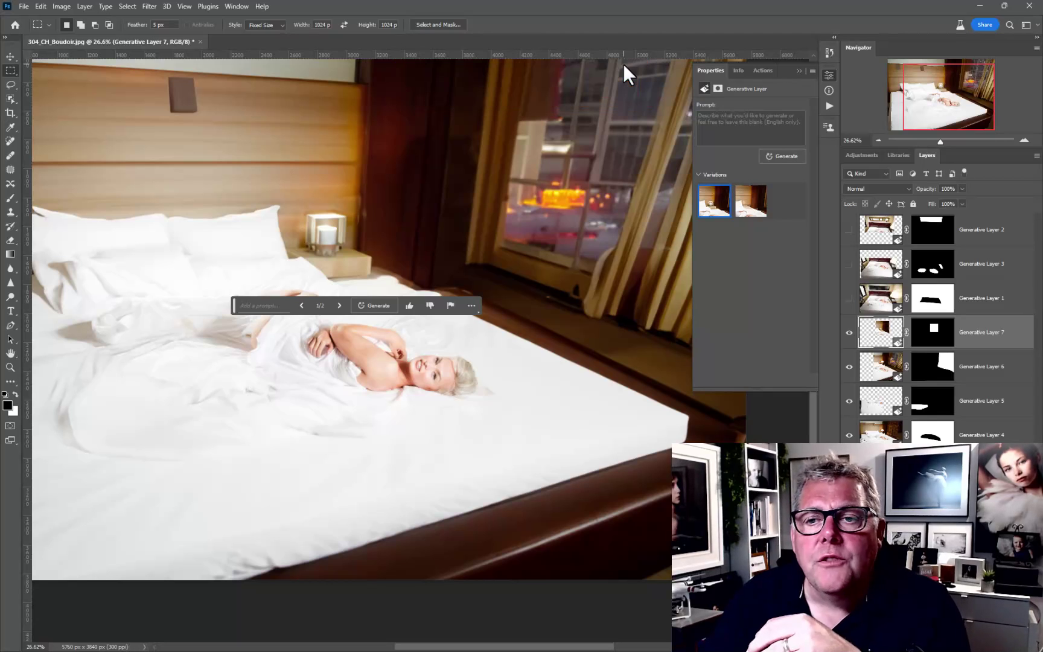